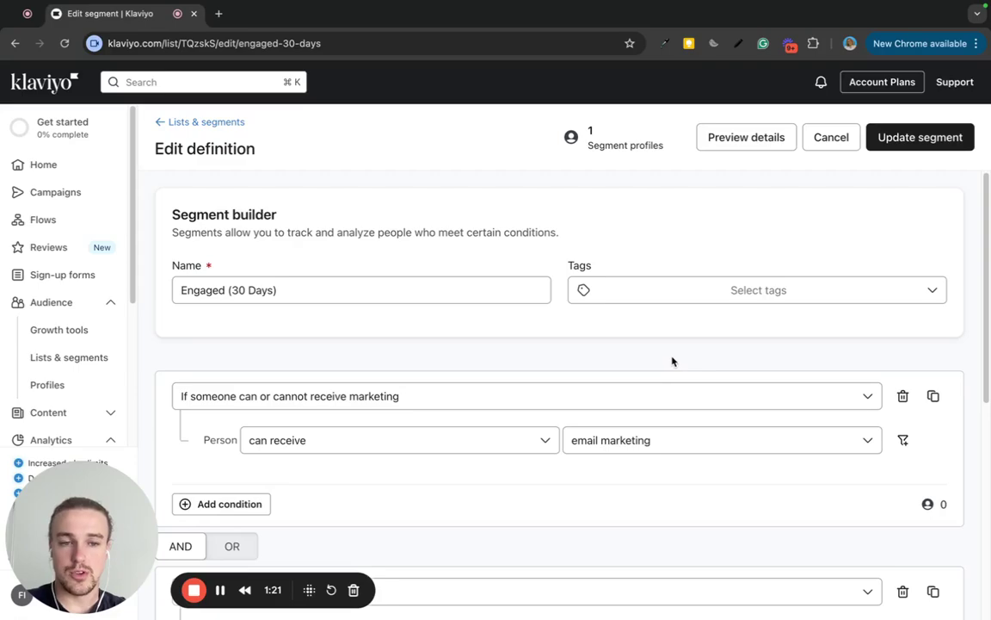
# - Review the name and all the conditions in the Engaged (30 Days) segment definition, including how they are combined
pyautogui.scroll(-1, 673, 361)
pyautogui.scroll(-2, 674, 361)
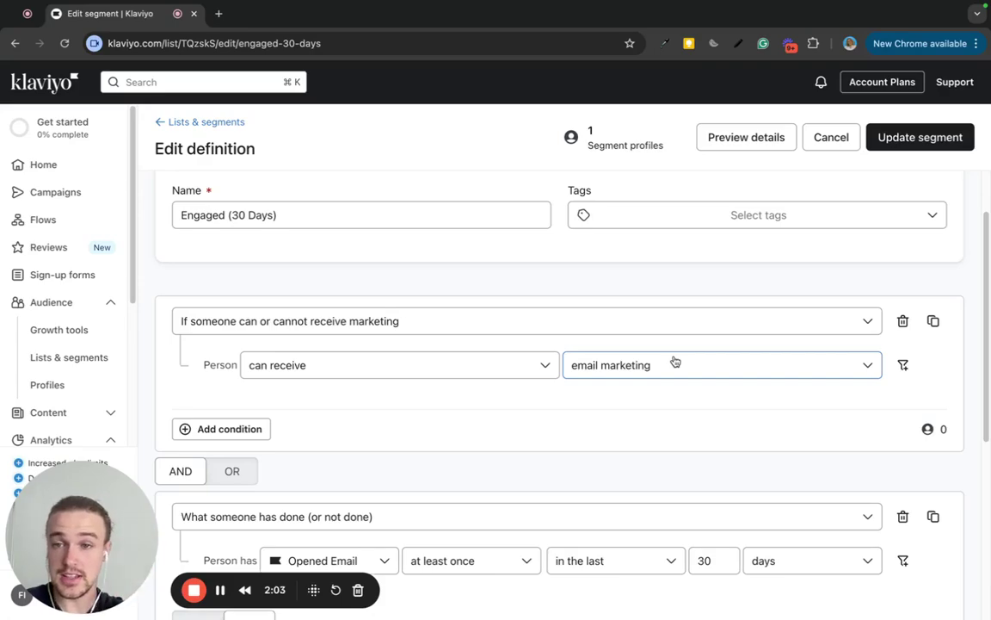
pyautogui.scroll(2, 543, 296)
pyautogui.click(542, 296)
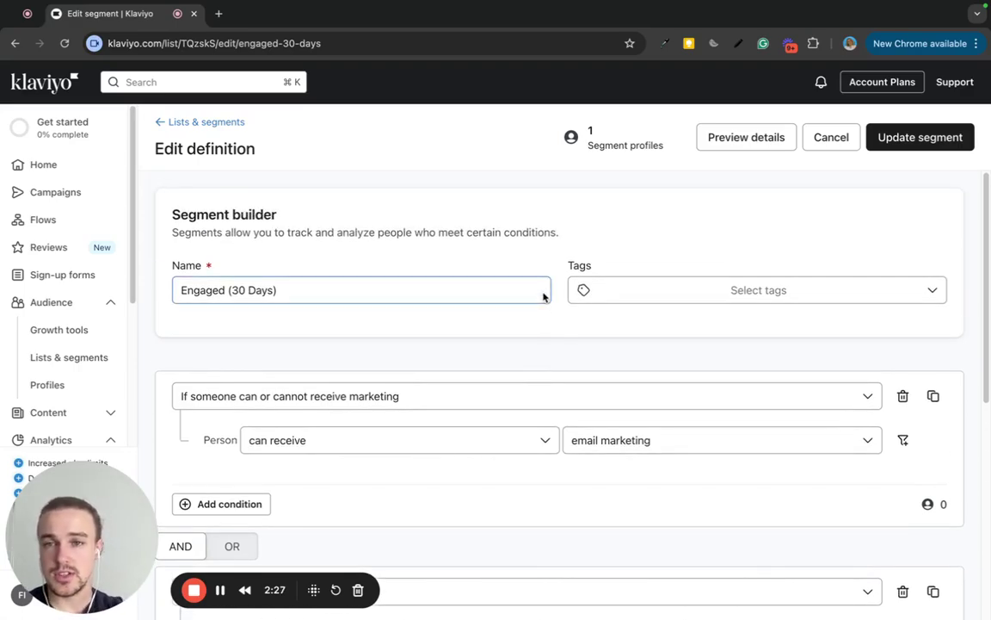
pyautogui.click(432, 243)
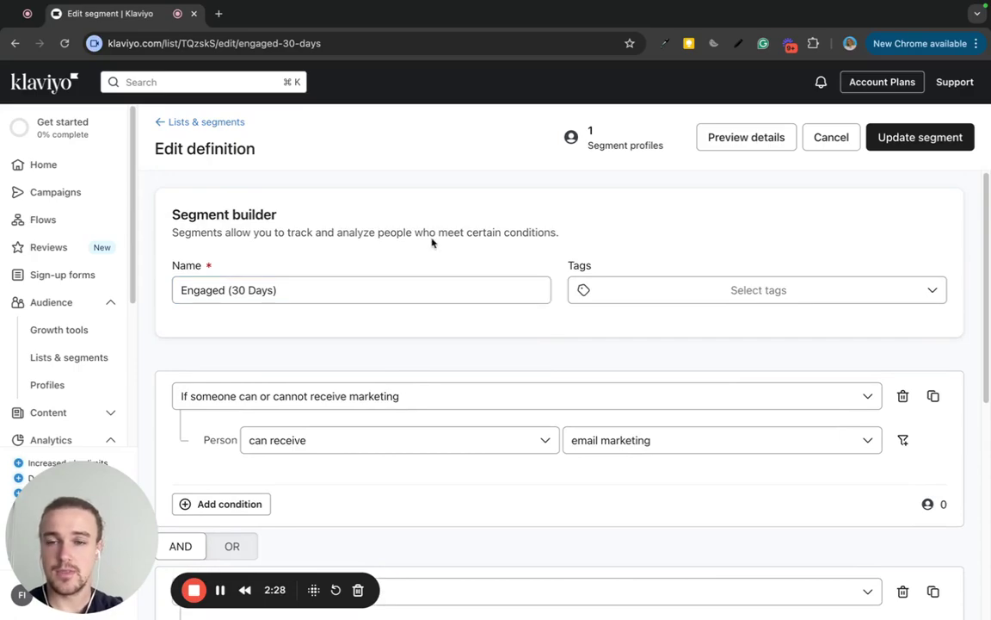
pyautogui.click(239, 289)
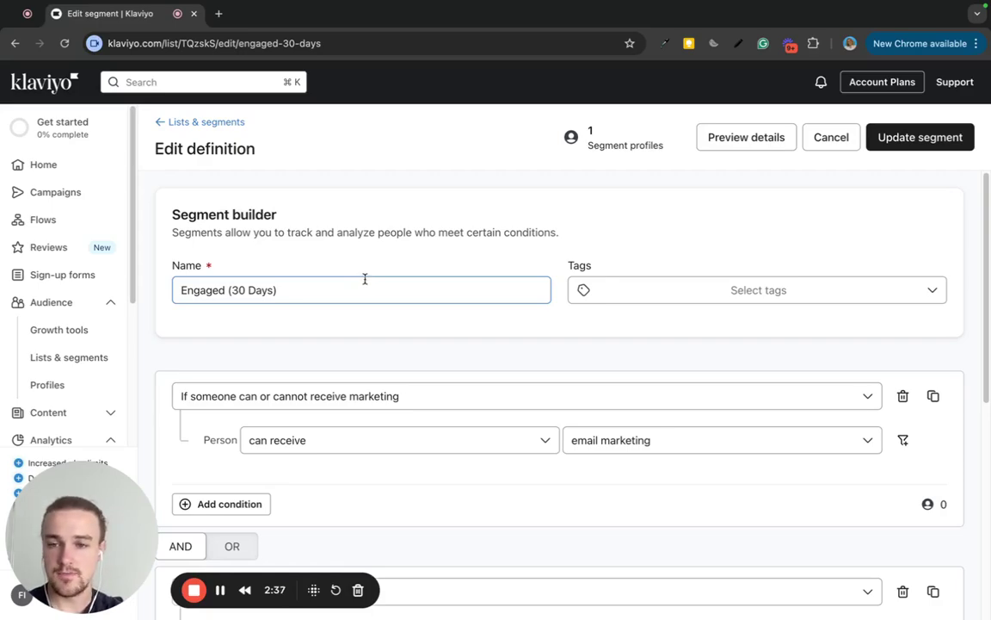
pyautogui.scroll(-2, 378, 323)
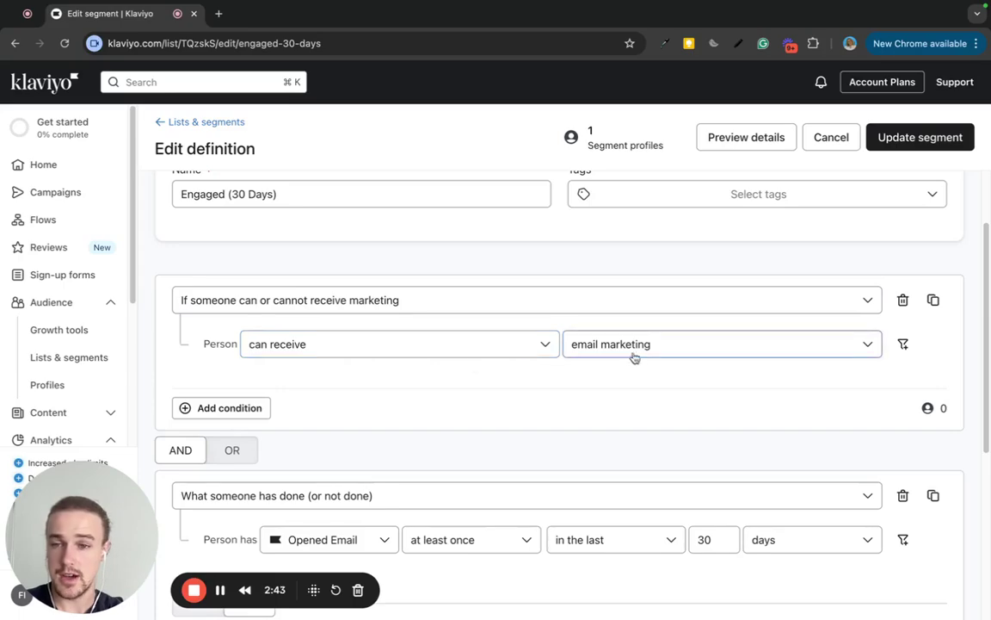
pyautogui.scroll(-4, 330, 368)
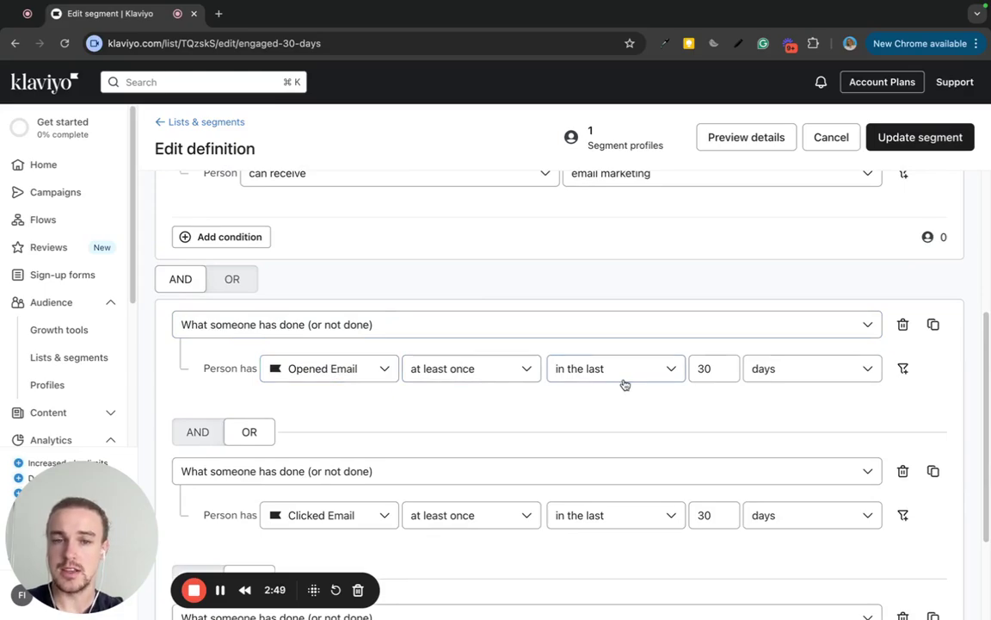
pyautogui.scroll(-3, 496, 369)
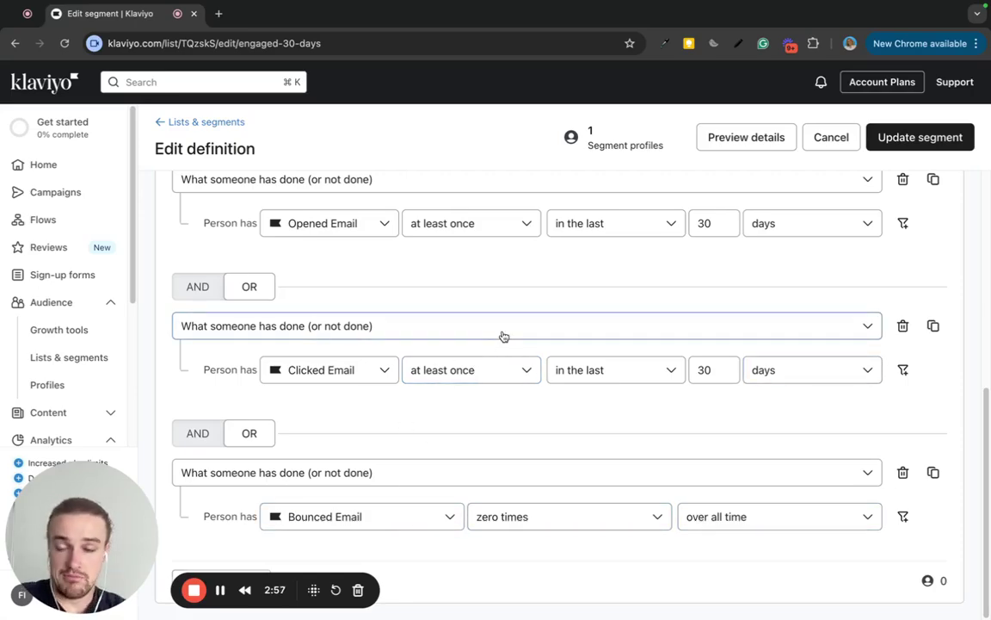
pyautogui.scroll(3, 505, 335)
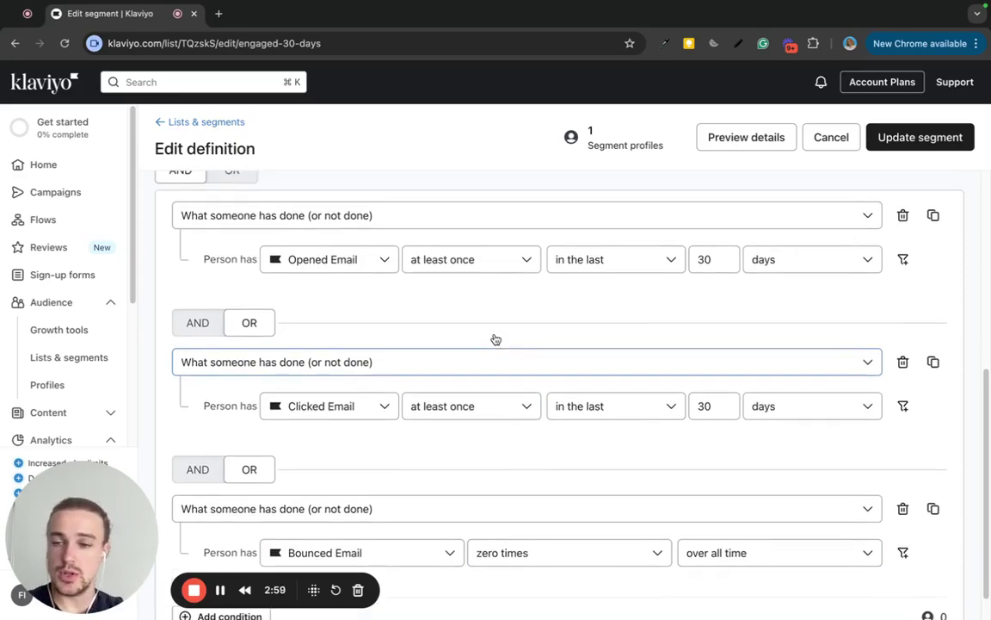
pyautogui.scroll(1, 495, 342)
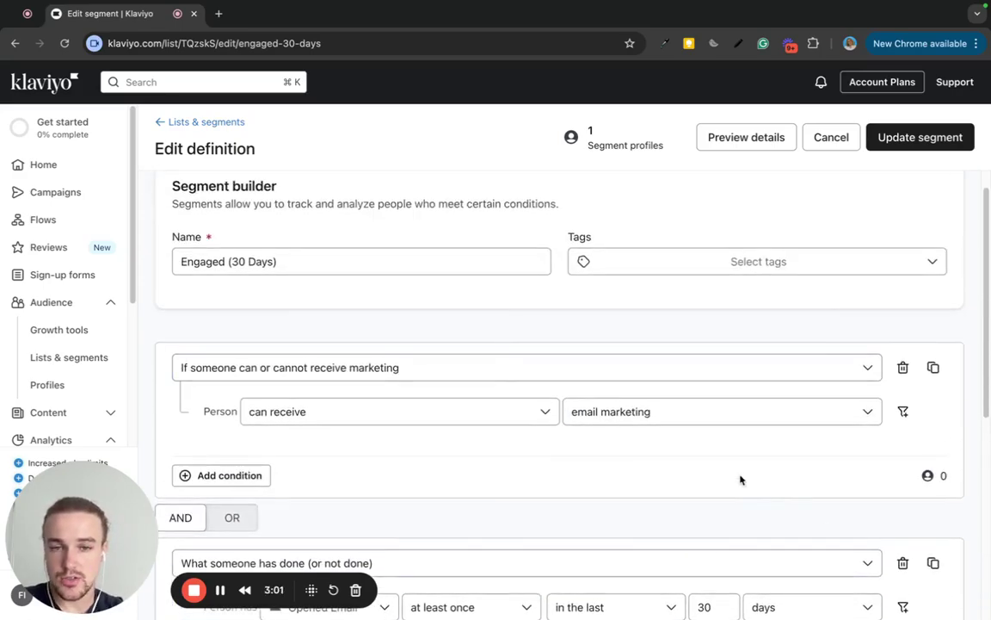
pyautogui.scroll(-1, 730, 473)
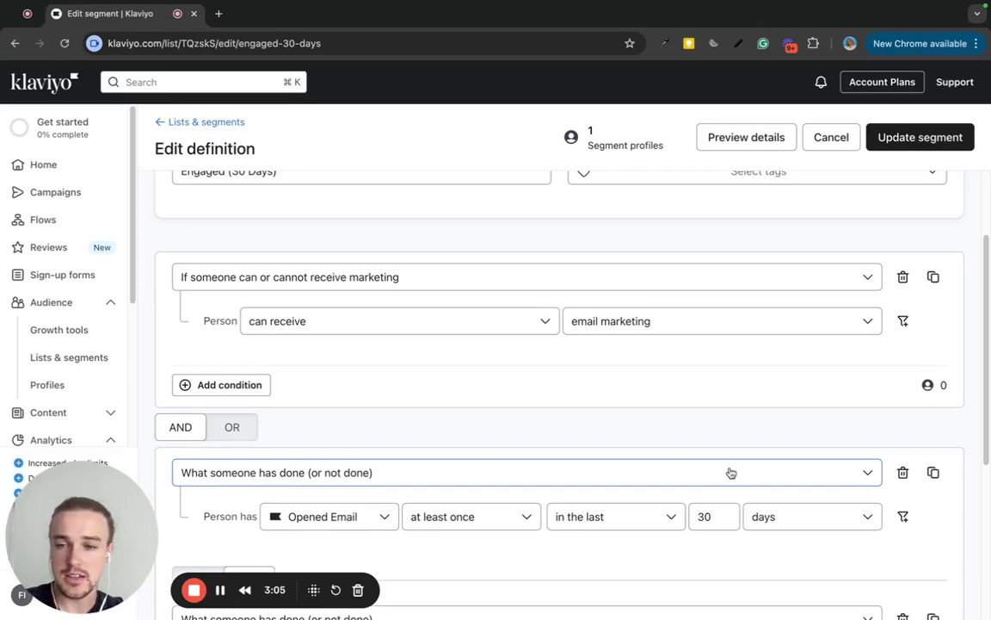
pyautogui.scroll(2, 732, 462)
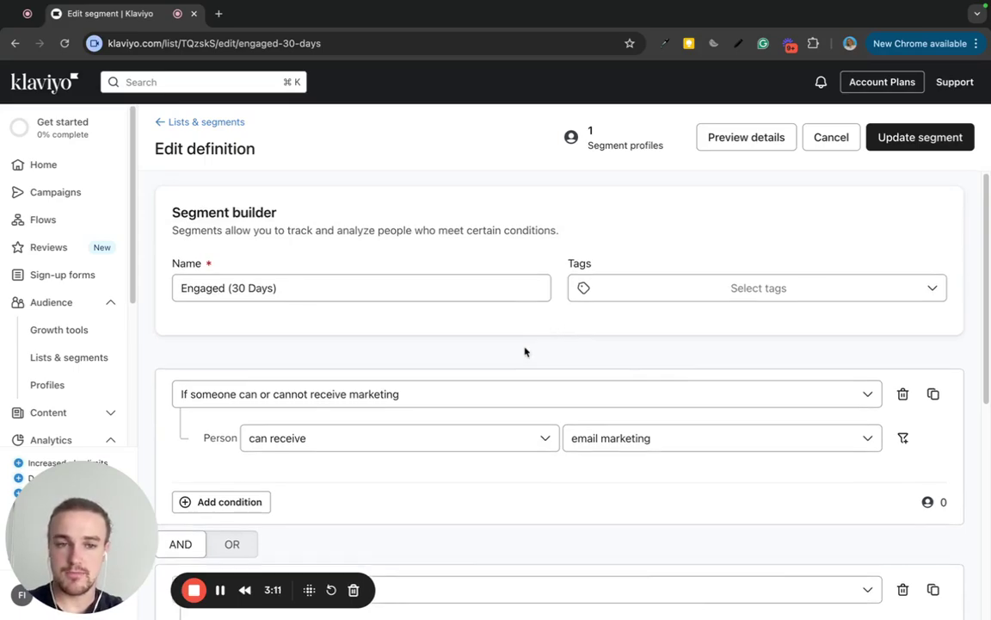
pyautogui.scroll(-7, 525, 351)
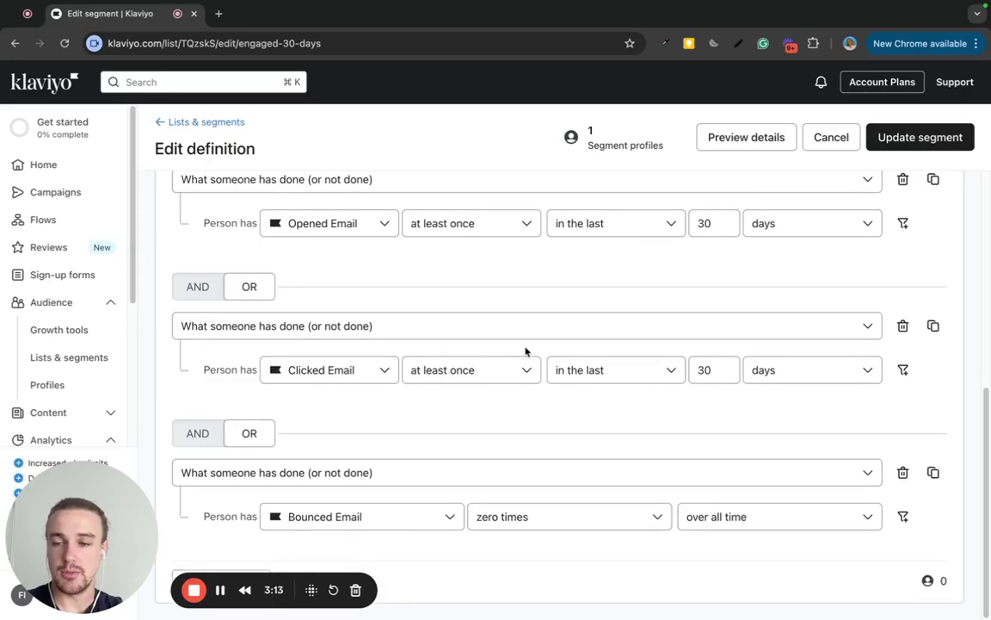
pyautogui.scroll(7, 507, 335)
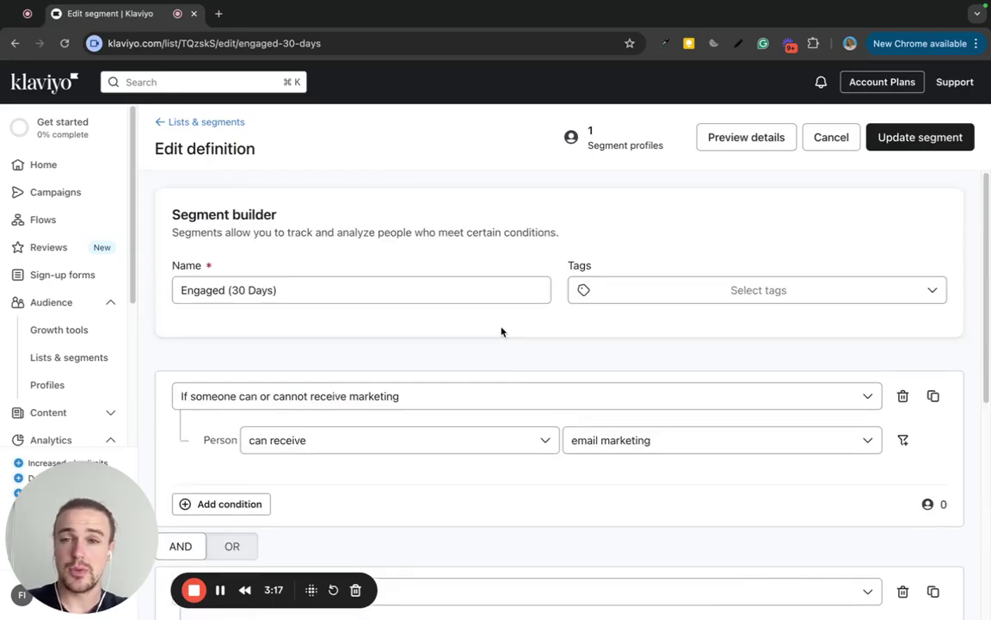
pyautogui.click(414, 290)
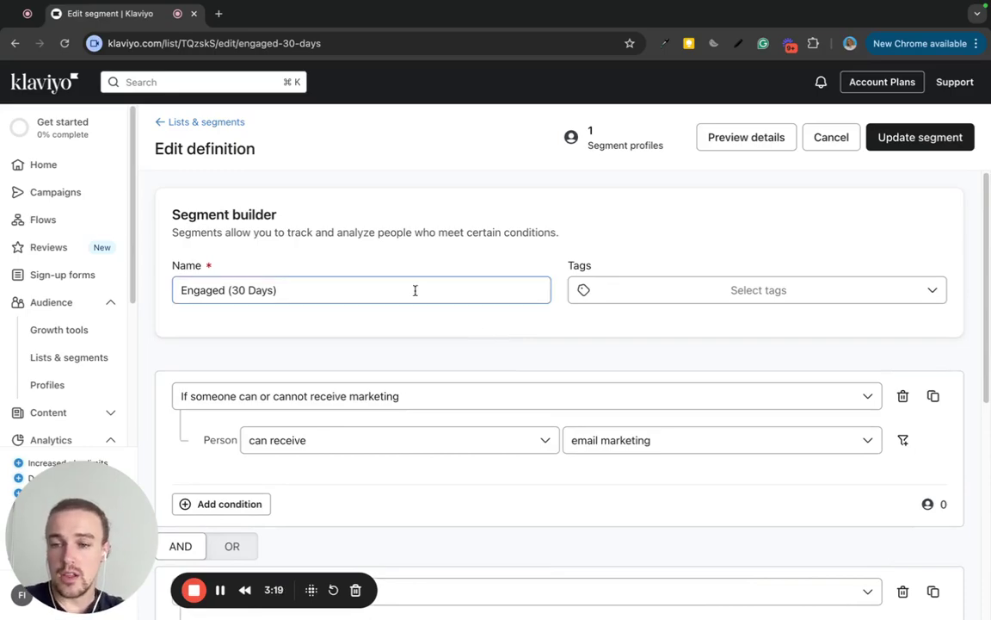
pyautogui.click(414, 250)
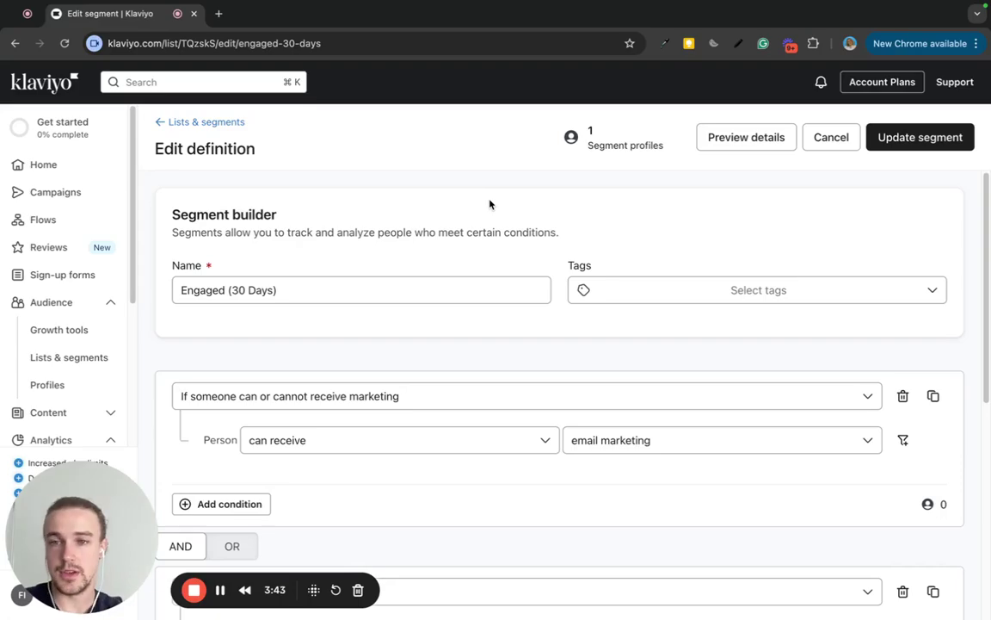
# - Leave the Engaged (30 Days) definition, start a new segment and name it POTENTIAL BUYERS
pyautogui.click(200, 122)
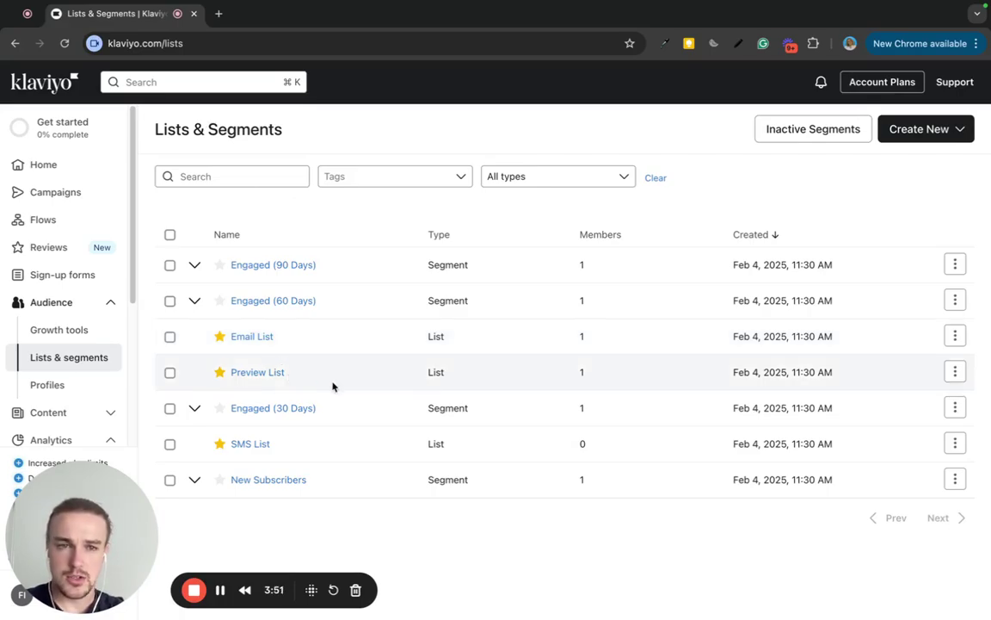
pyautogui.click(919, 130)
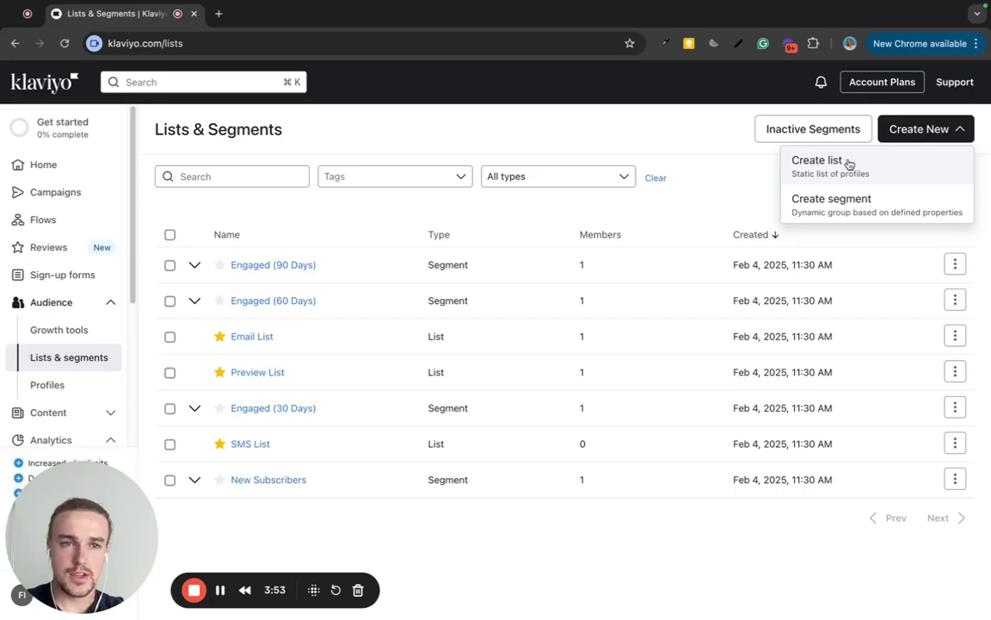
pyautogui.click(850, 199)
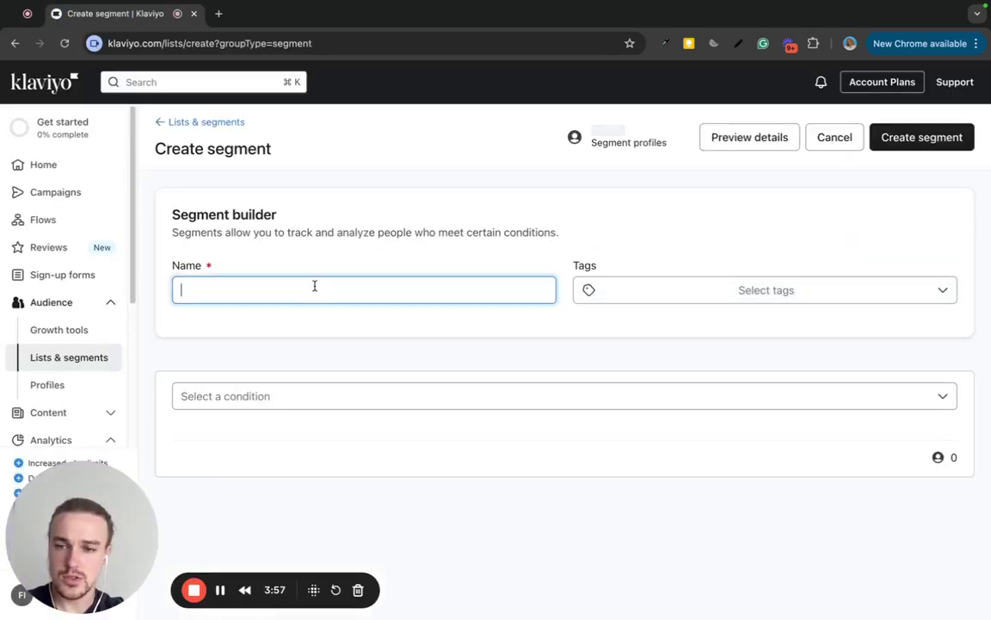
pyautogui.write('POTENT')
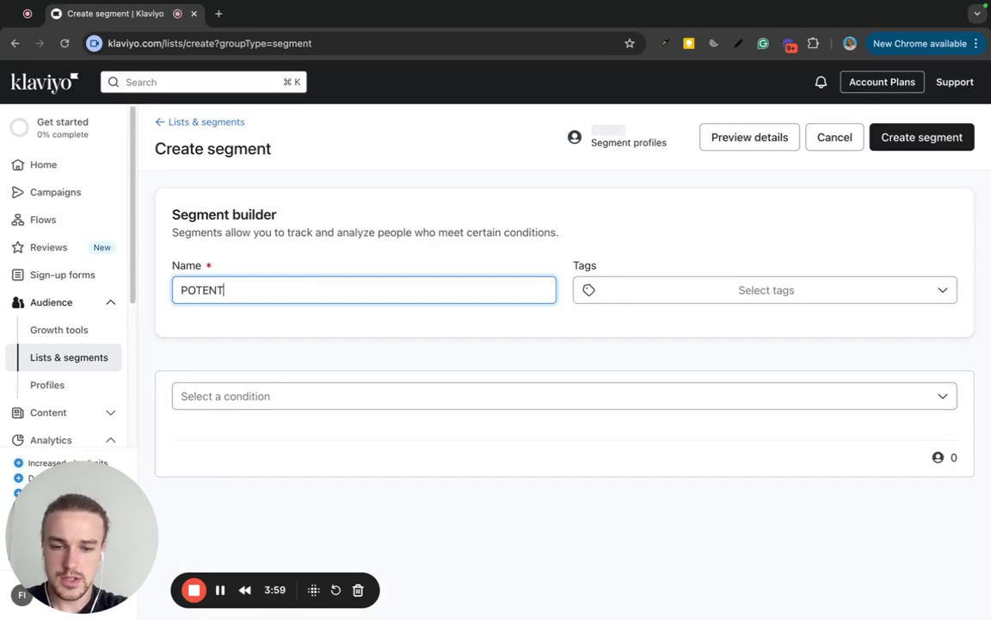
pyautogui.write('IAL BUYERS')
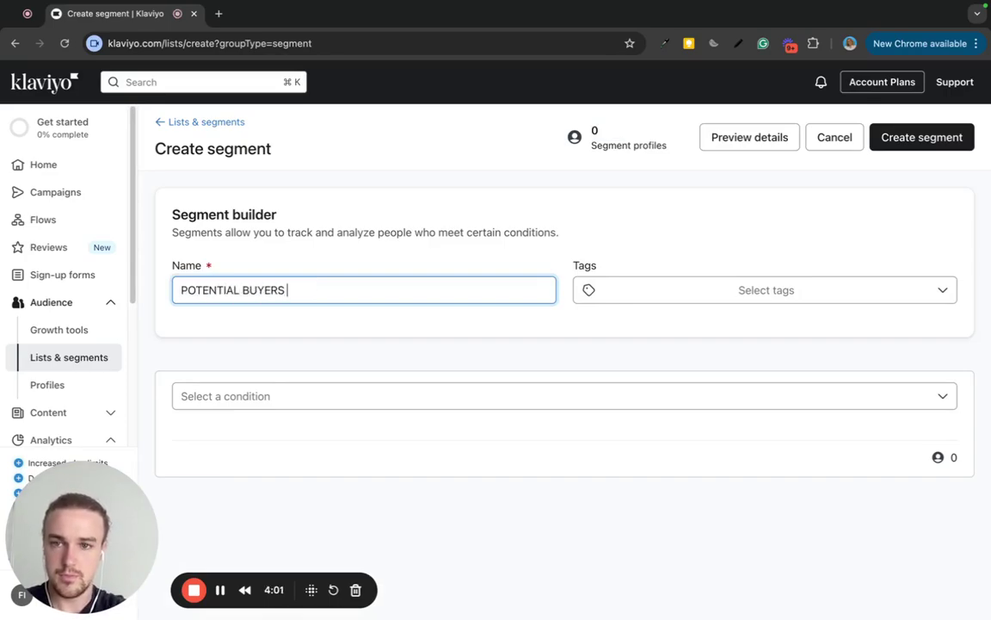
# - Add the condition that a person can receive email marketing, plus an OR condition for Active on Site at least once in the last 30 days
pyautogui.click(260, 396)
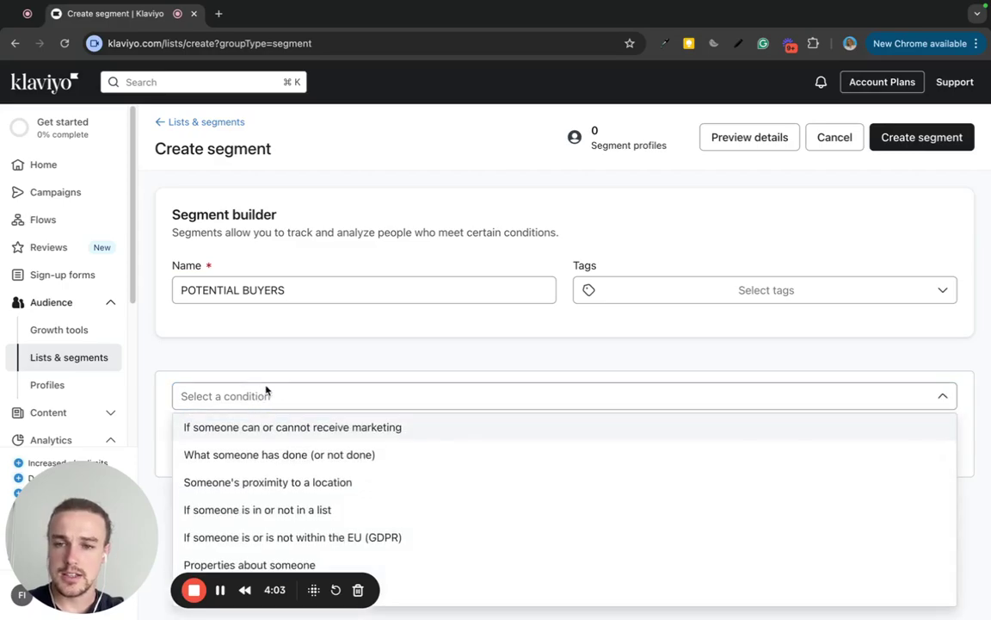
pyautogui.click(287, 426)
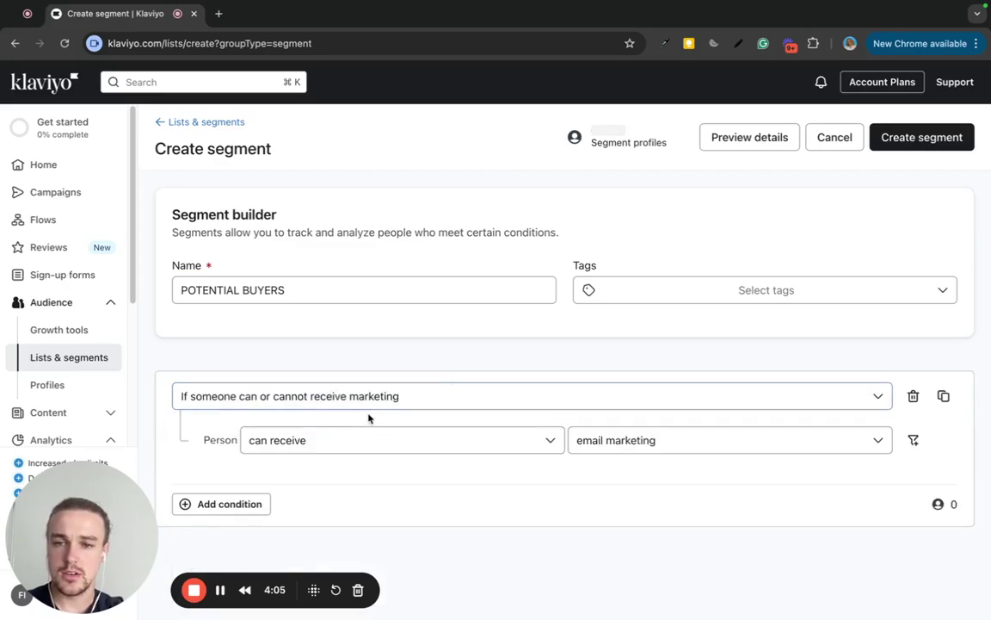
pyautogui.click(232, 506)
pyautogui.scroll(-1, 442, 414)
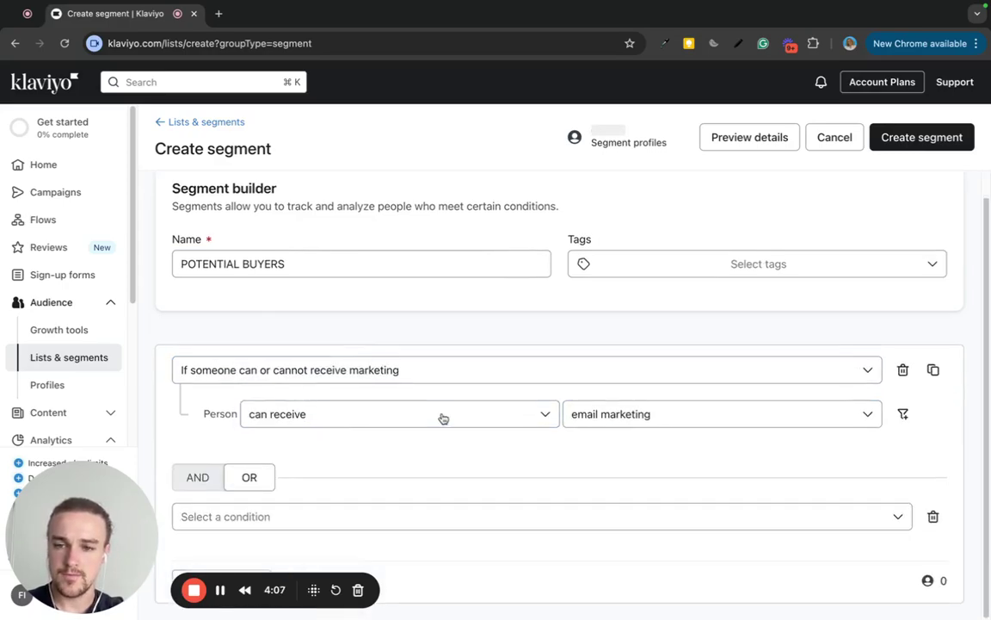
pyautogui.click(314, 521)
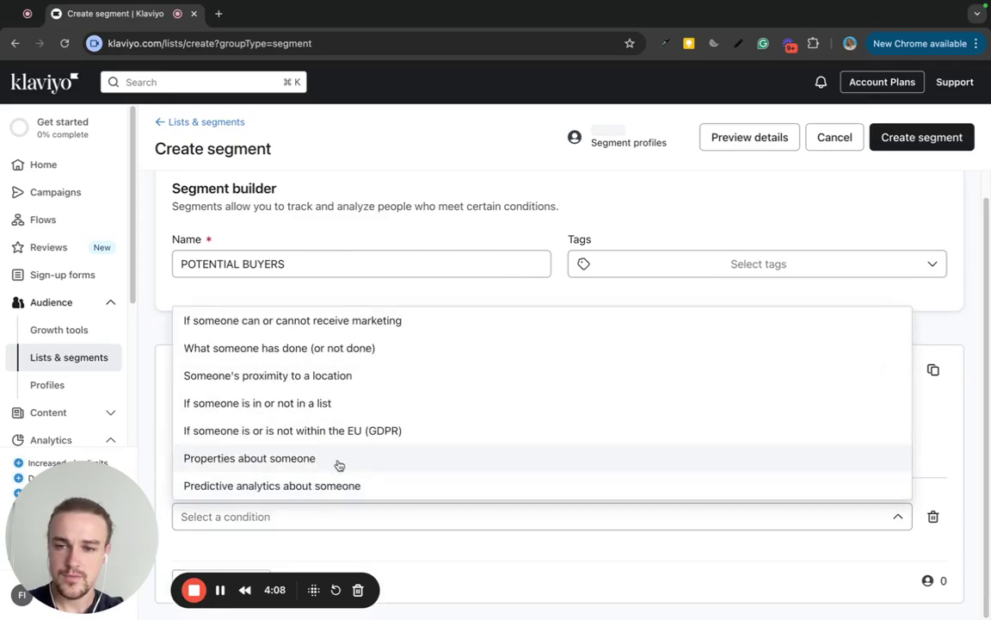
pyautogui.click(316, 348)
pyautogui.scroll(-1, 344, 431)
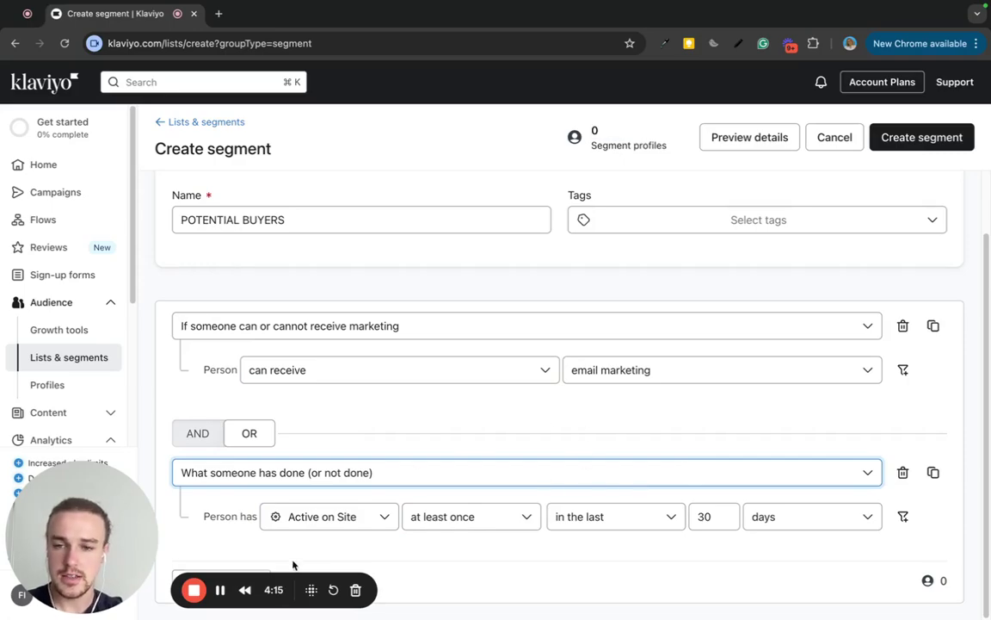
pyautogui.click(220, 590)
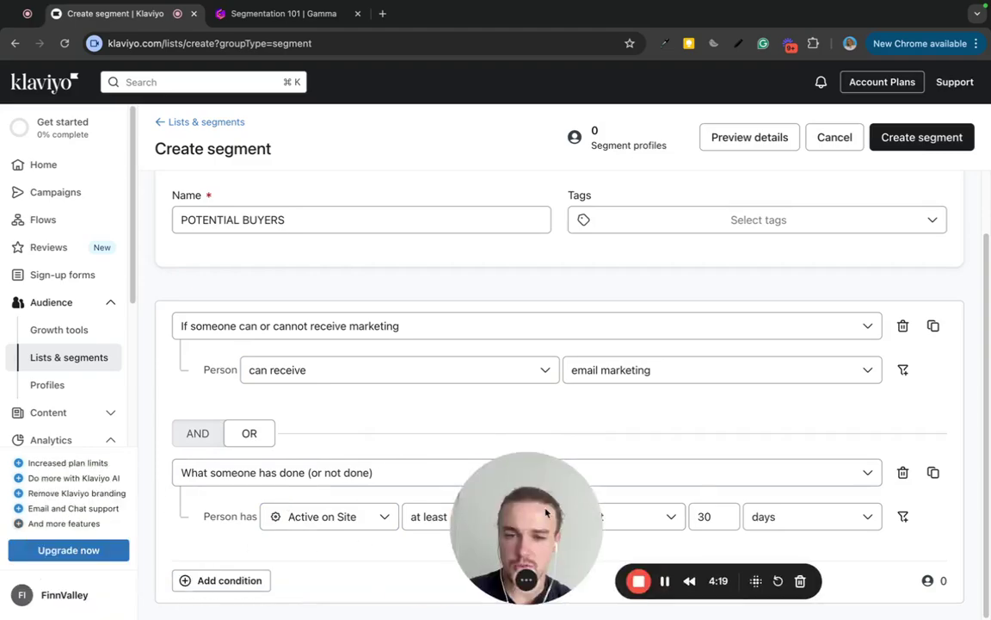
# - Add an OR condition on what someone has done, using Viewed Product at least once in the last 30 days
pyautogui.click(221, 580)
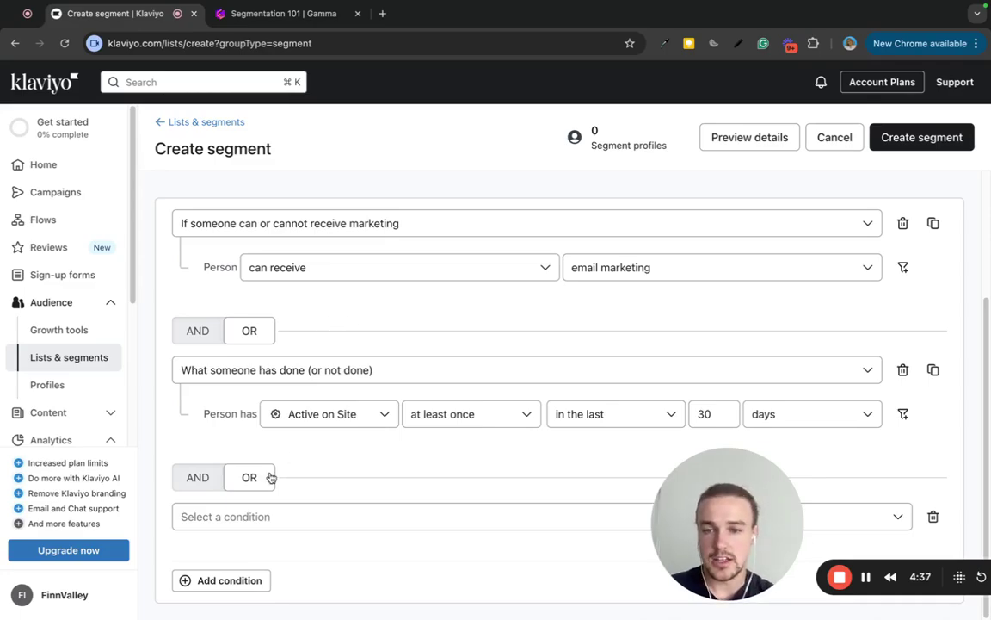
pyautogui.click(259, 516)
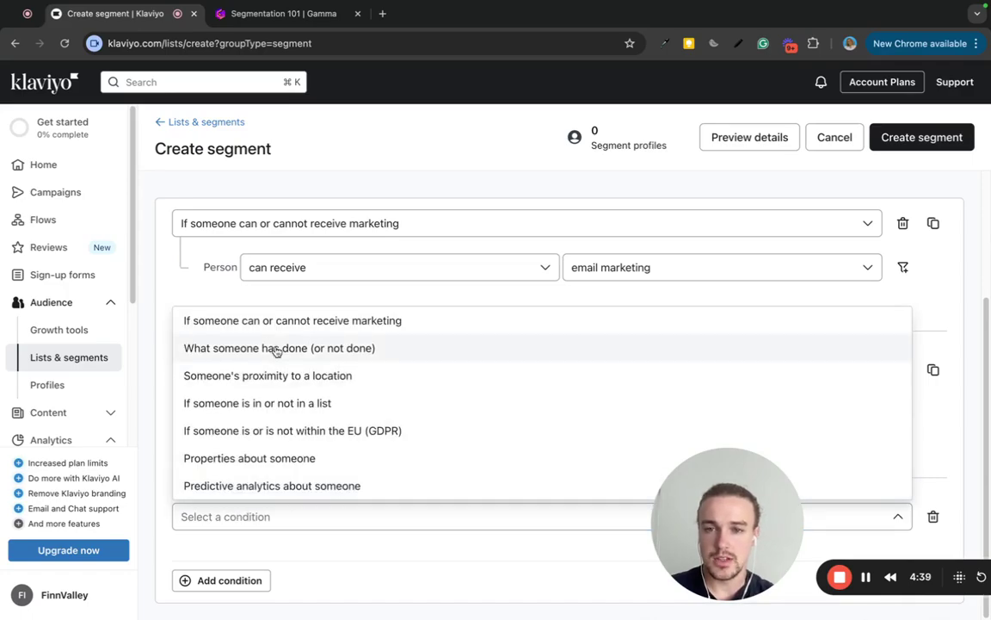
pyautogui.click(259, 348)
pyautogui.click(328, 573)
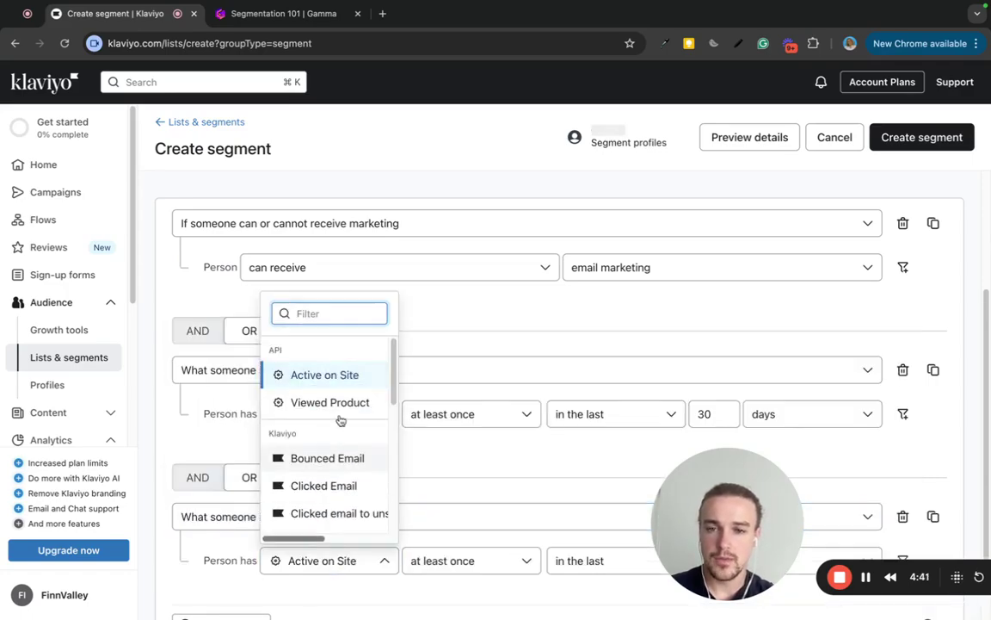
pyautogui.click(310, 408)
pyautogui.scroll(-1, 473, 527)
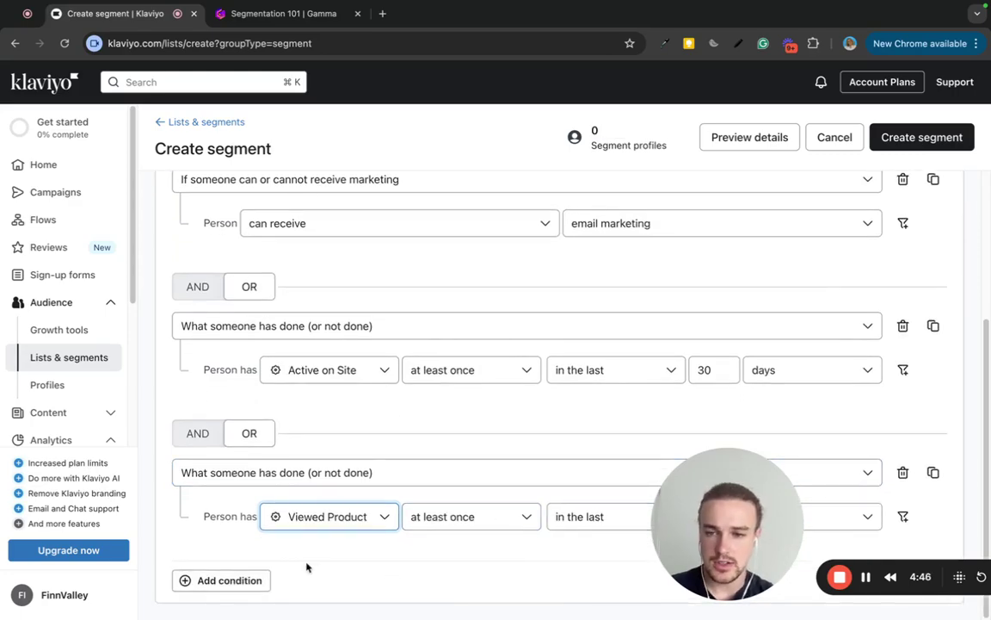
# - Add another empty OR condition below the Viewed Product condition
pyautogui.click(231, 580)
pyautogui.scroll(-2, 306, 525)
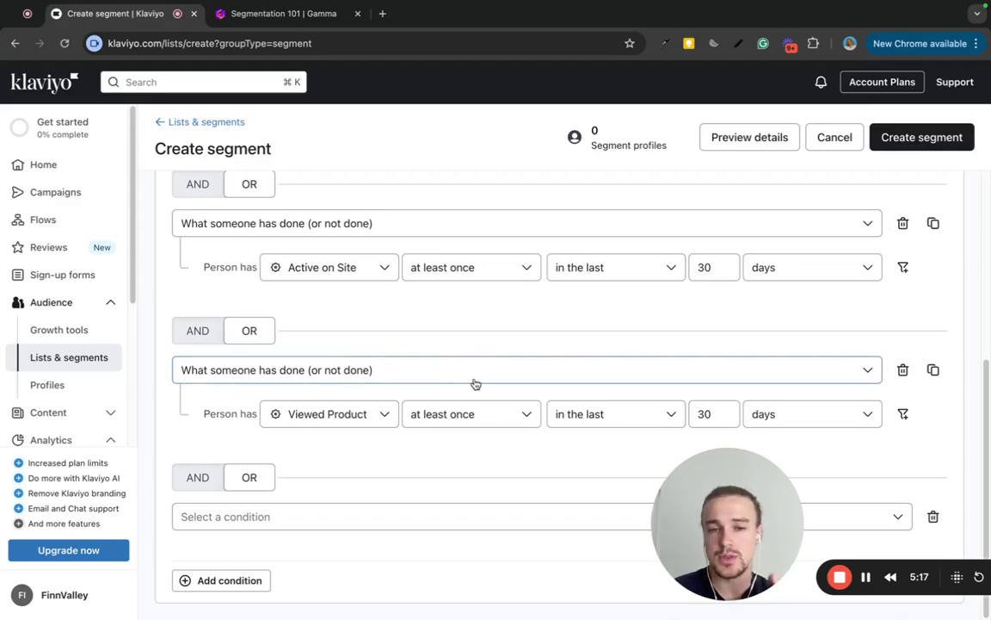
pyautogui.moveTo(676, 481); pyautogui.dragTo(119, 548)
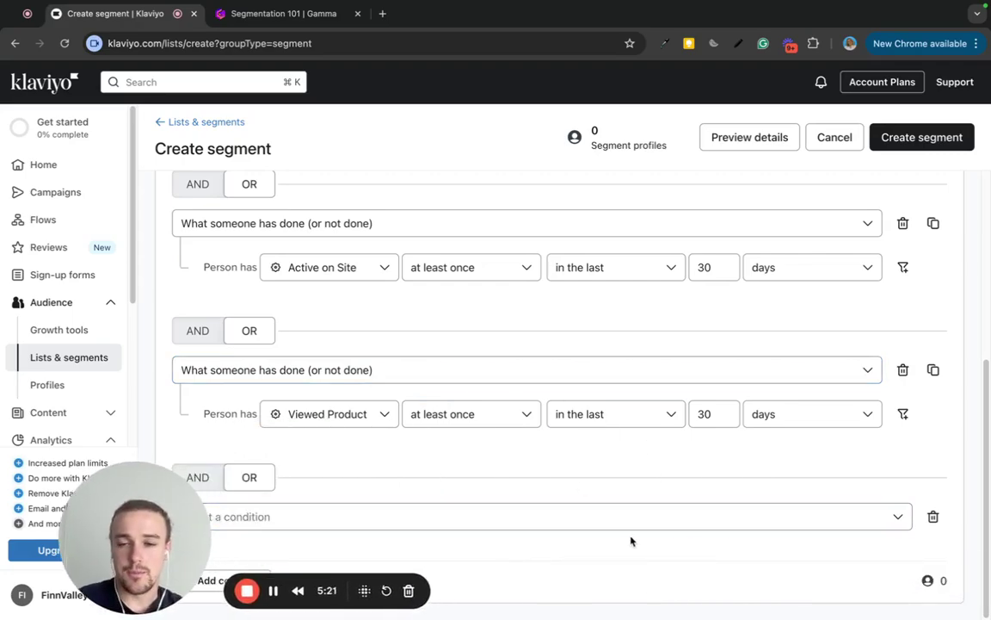